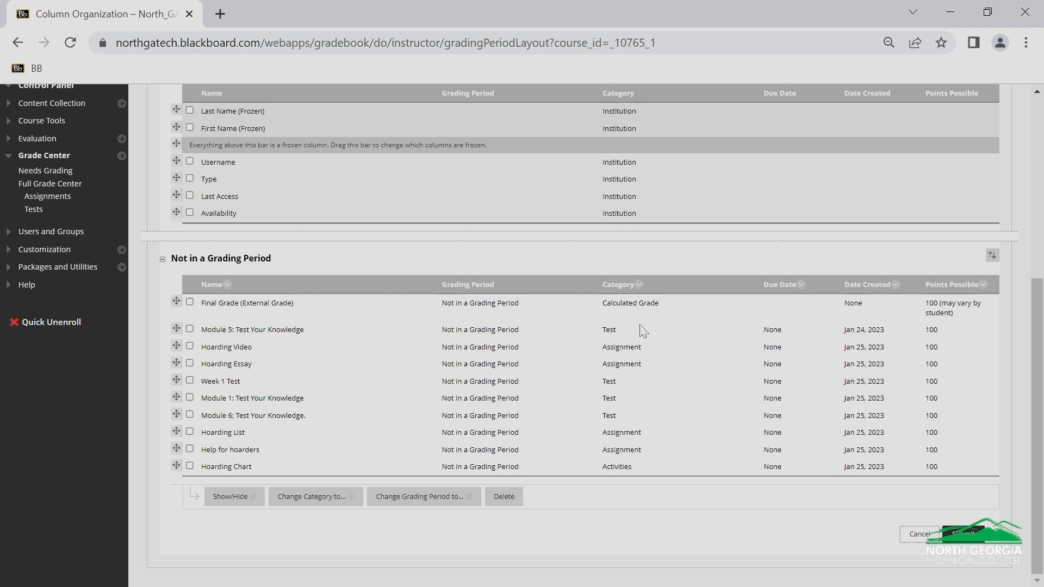
Change the category of the Module 5, Week 1, Module 1 and Module 6 test columns to Exams.
click(190, 332)
click(191, 382)
click(190, 399)
click(190, 416)
mouse_move(309, 501)
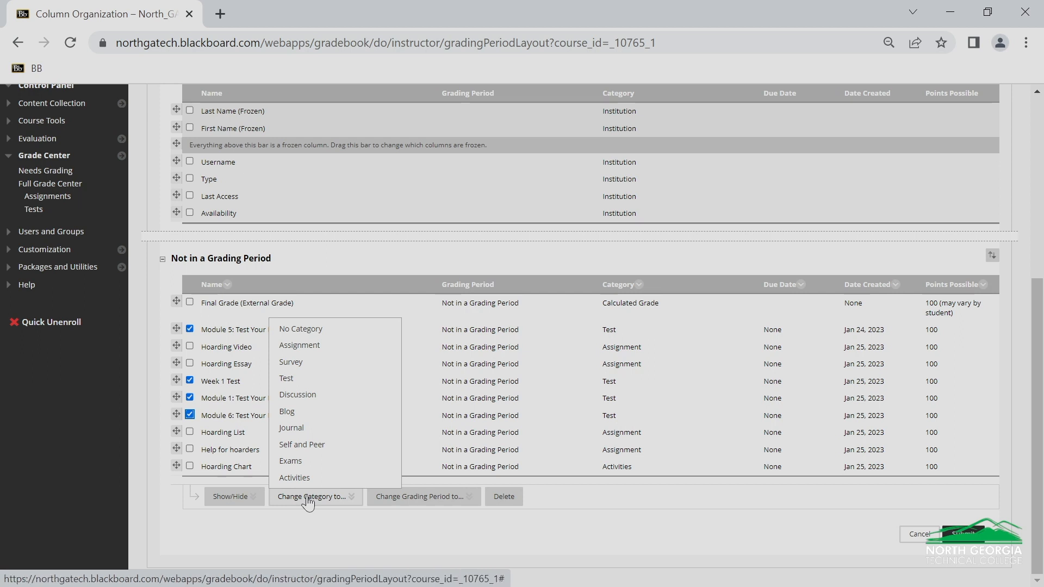
click(298, 462)
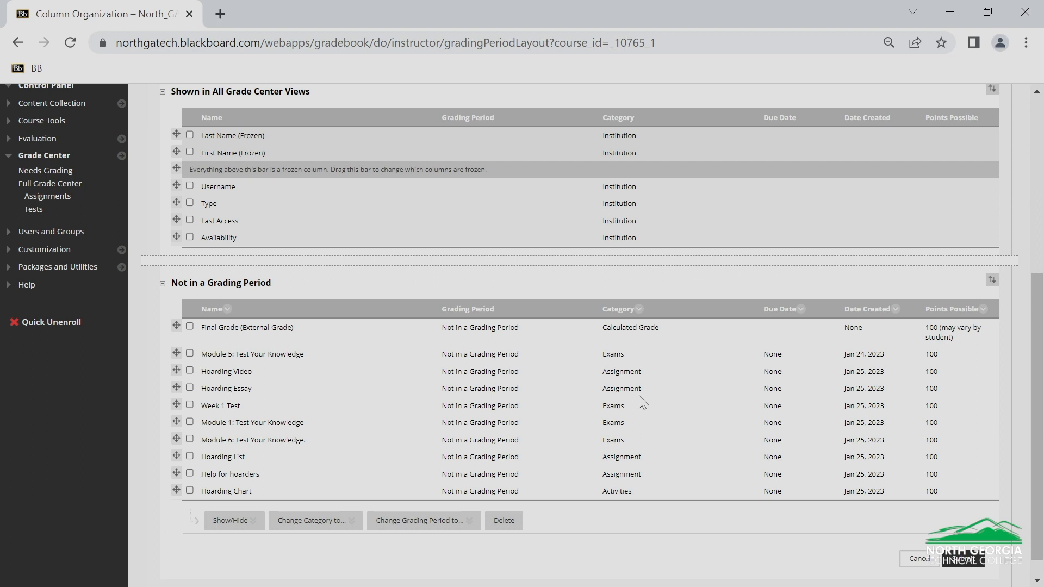
Change the category of Hoarding Video, Hoarding Essay and Hoarding List to Activities.
click(189, 370)
click(190, 389)
click(190, 457)
click(297, 523)
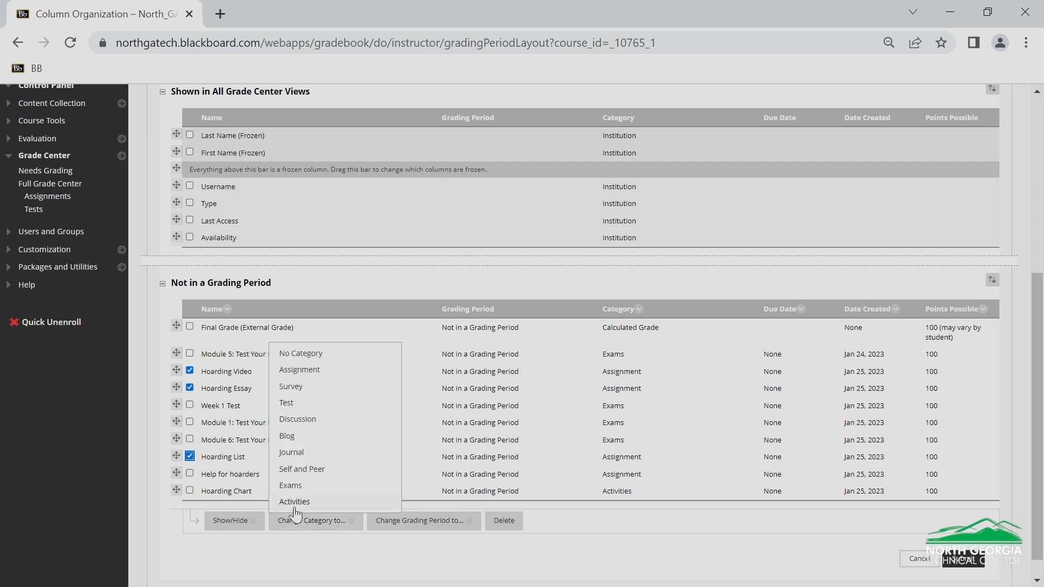
click(294, 501)
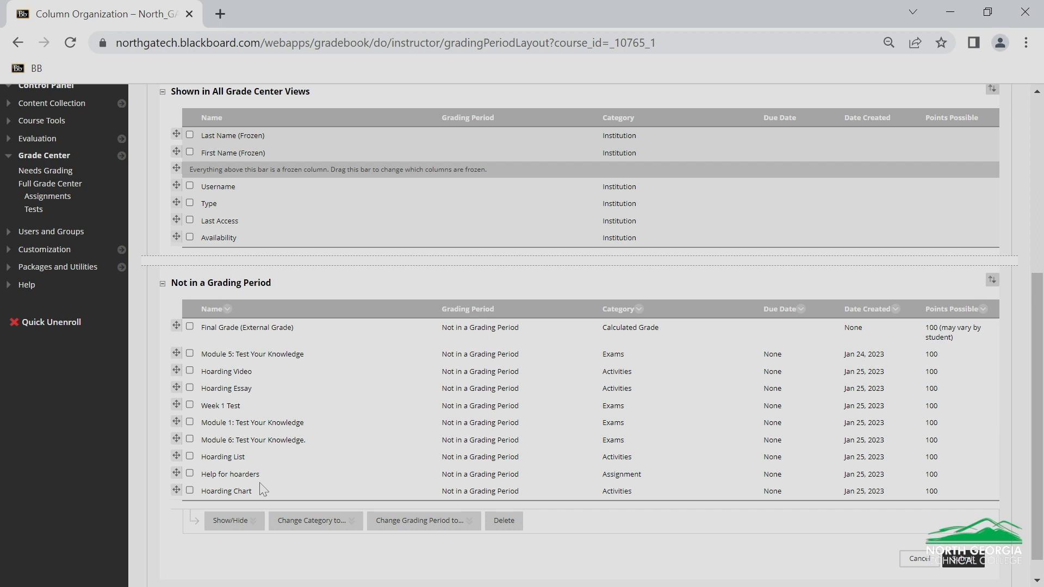
Set the category of the Help for hoarders column to No Category and submit the column organization.
click(190, 474)
click(306, 523)
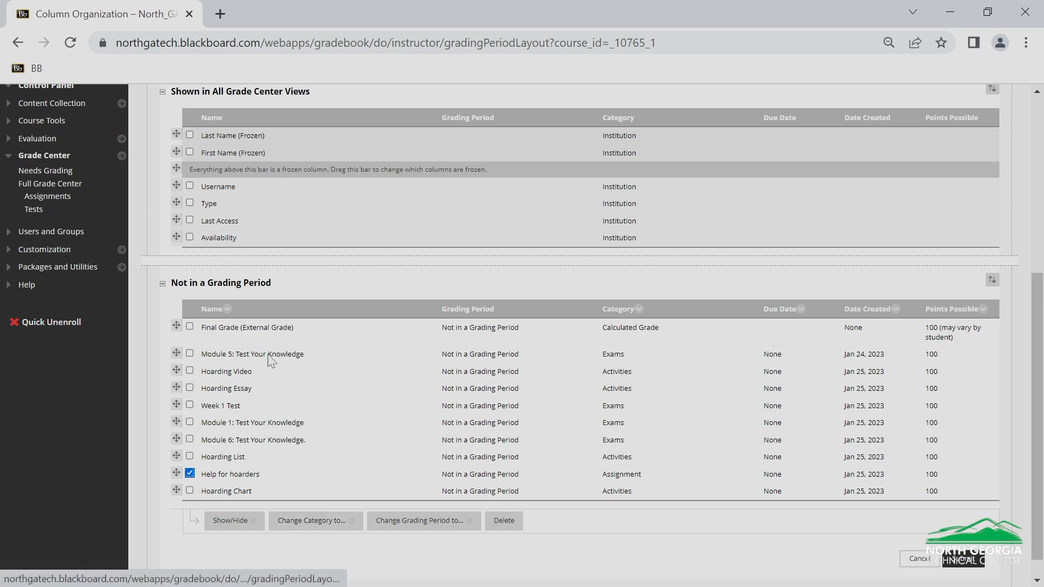
mouse_move(314, 527)
click(304, 354)
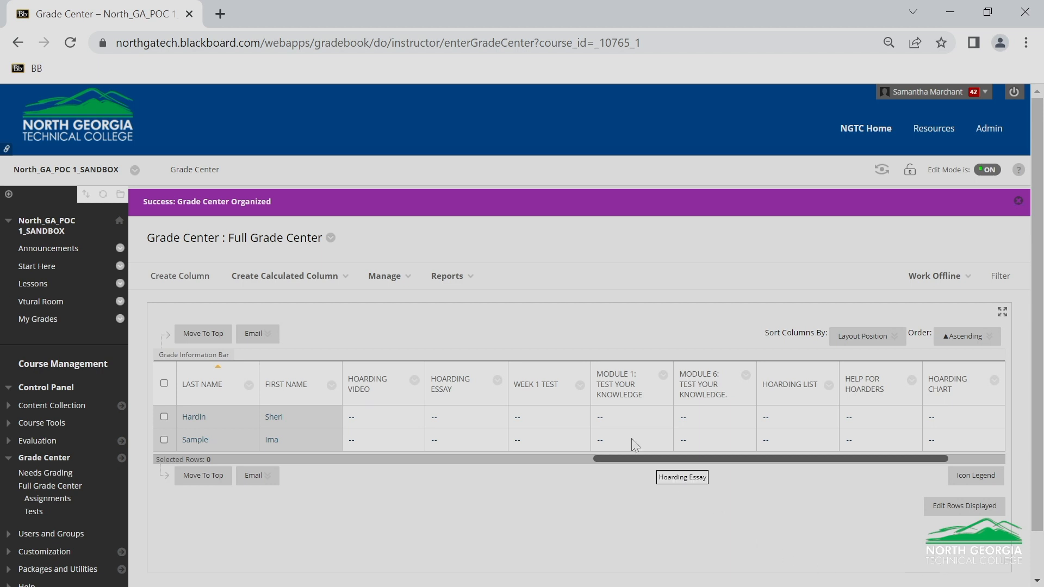
Reopen Column Organization, change the category of Hoarding Video to Discussion, and submit the change.
click(385, 277)
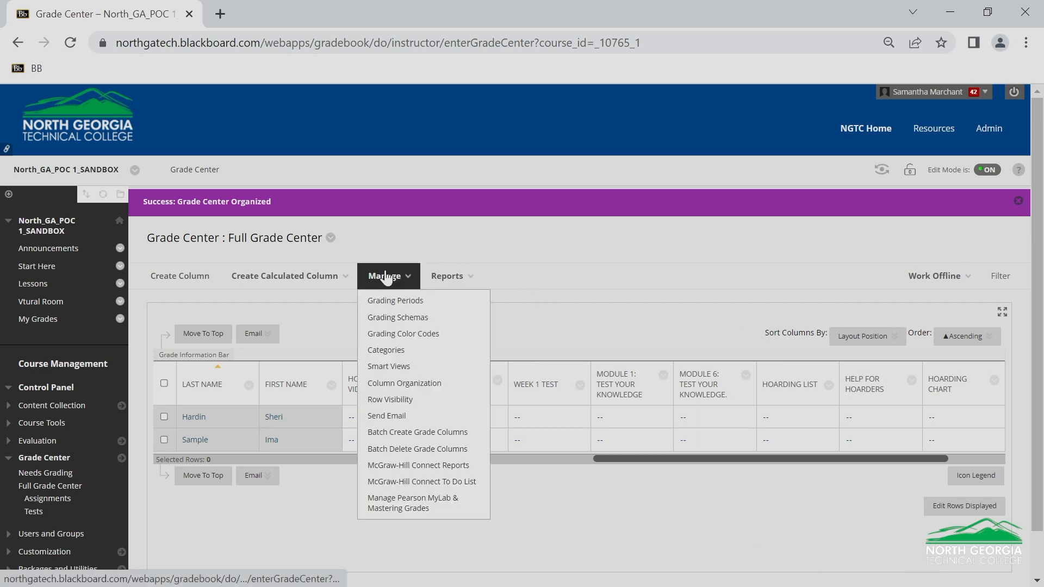
click(402, 383)
scroll(519, 357, down, 5)
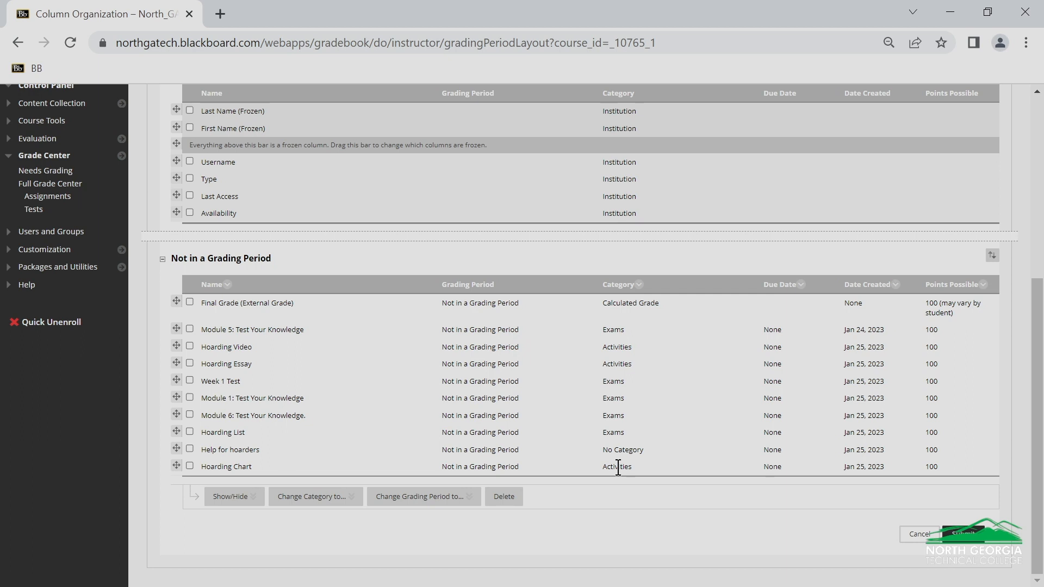
click(190, 346)
click(327, 497)
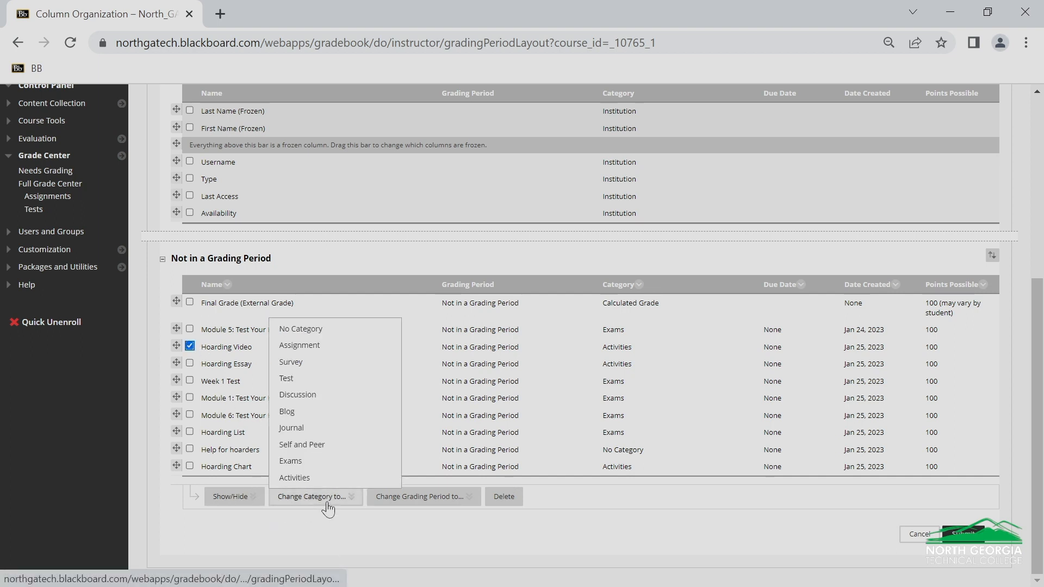
click(302, 394)
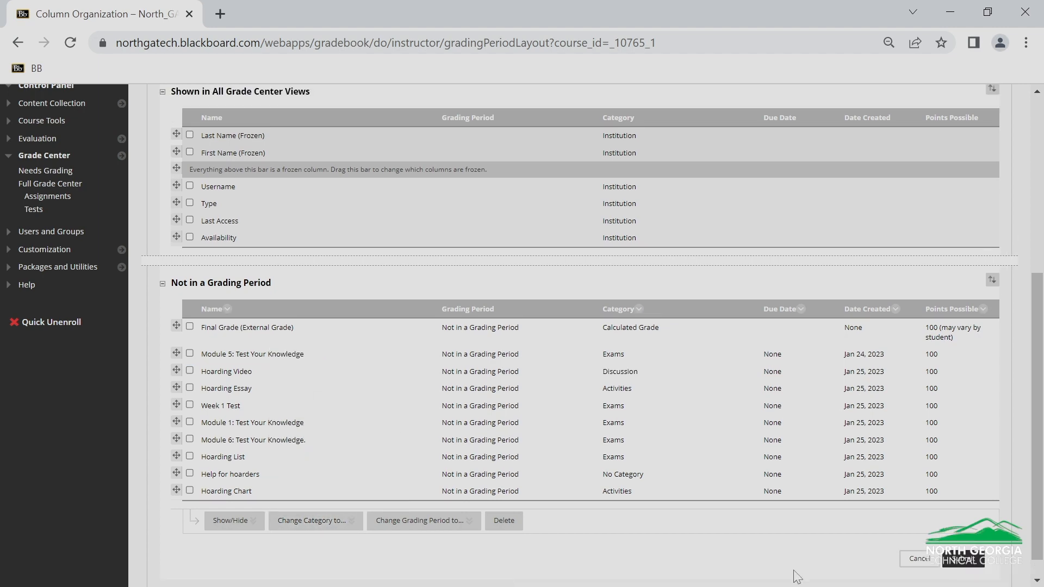
click(967, 560)
Reopen Column Organization to check the category assigned to each grade column, and submit the page.
click(372, 277)
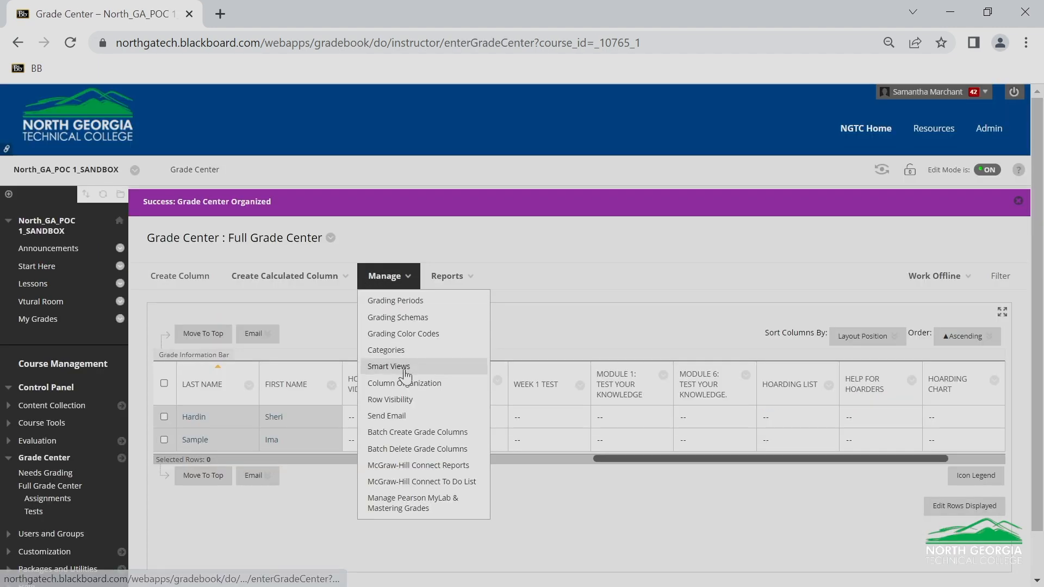
click(403, 385)
scroll(770, 363, down, 6)
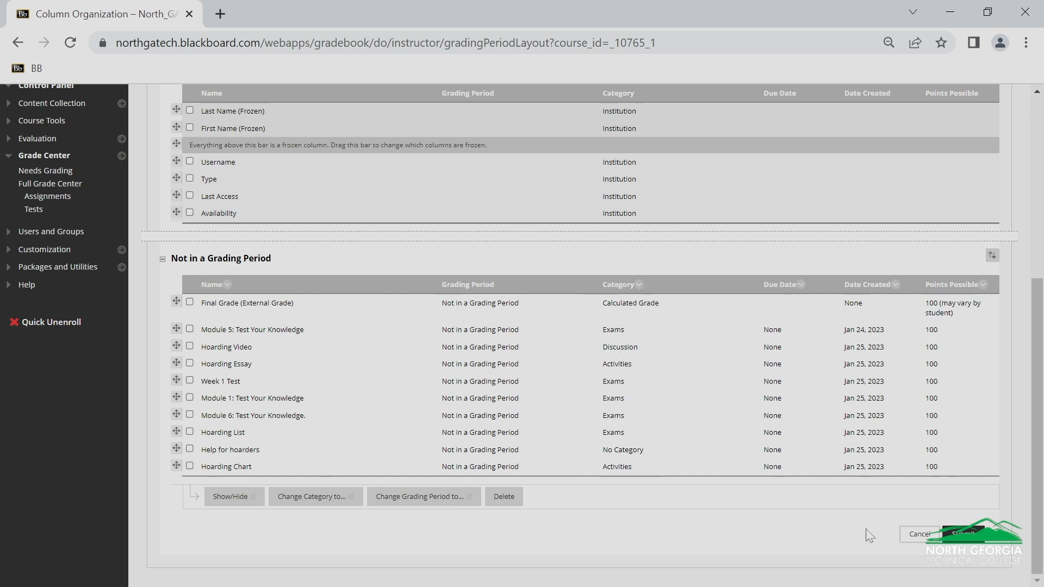
click(957, 537)
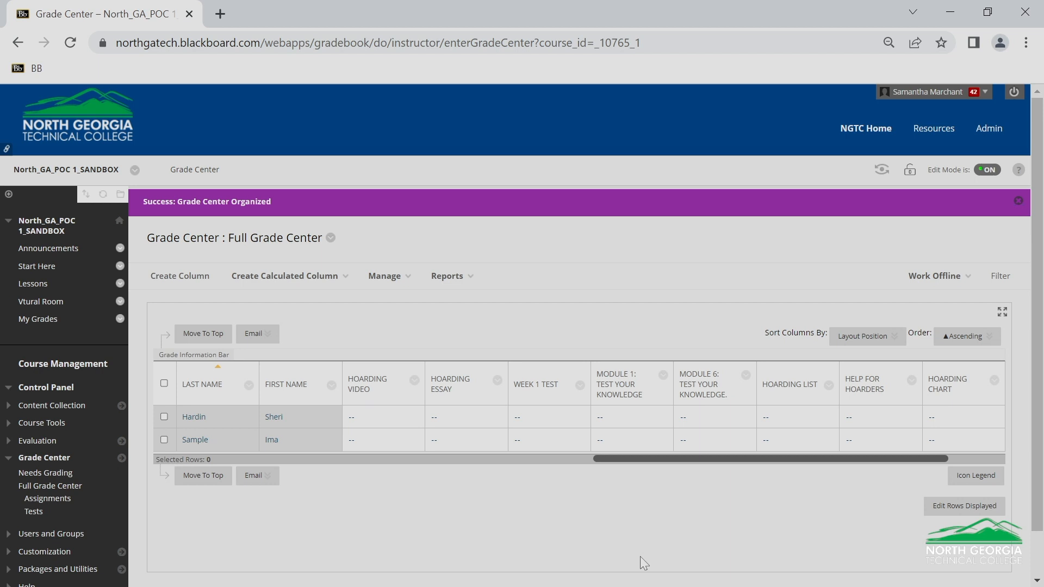
In Column Organization, move Hoarding Essay down to just above Hoarding Chart.
click(399, 277)
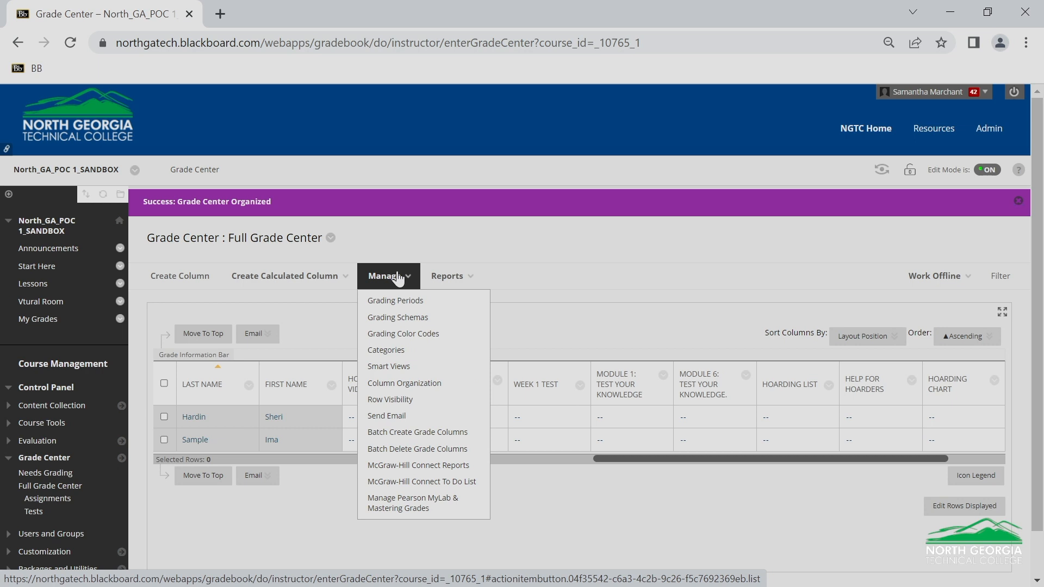
click(398, 384)
scroll(526, 346, down, 4)
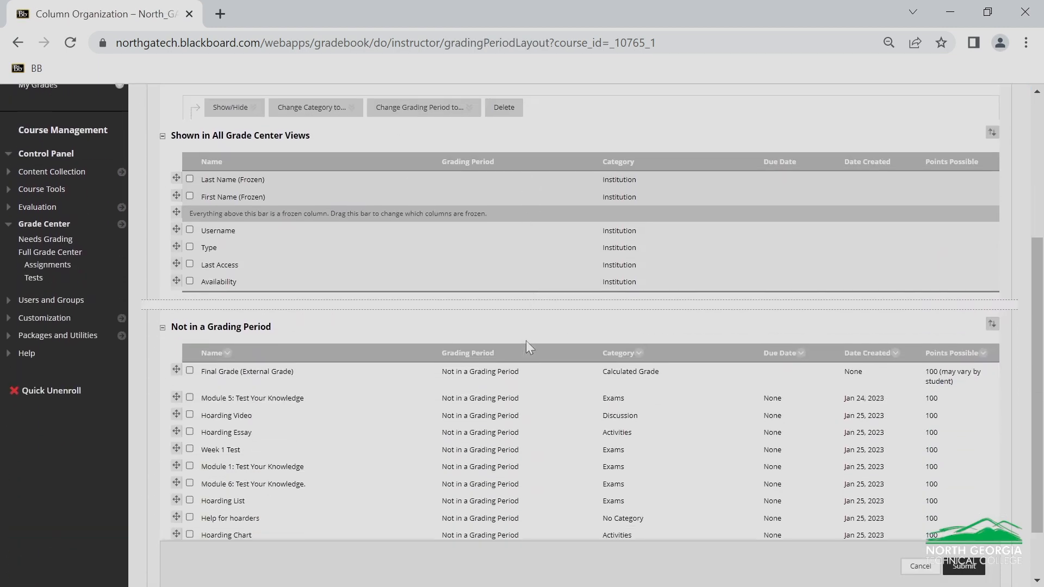
scroll(530, 348, down, 2)
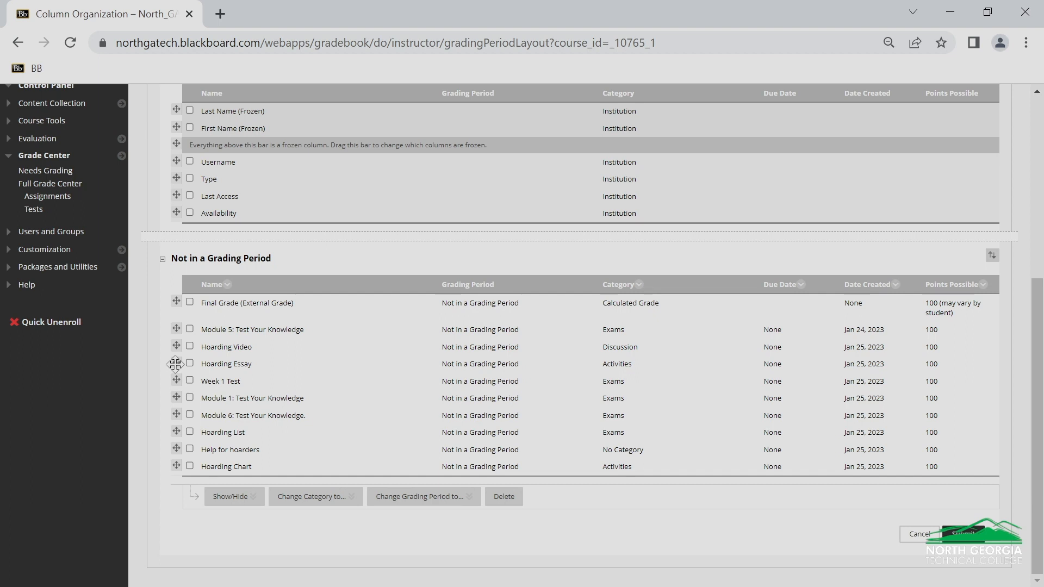
drag(175, 364, 177, 456)
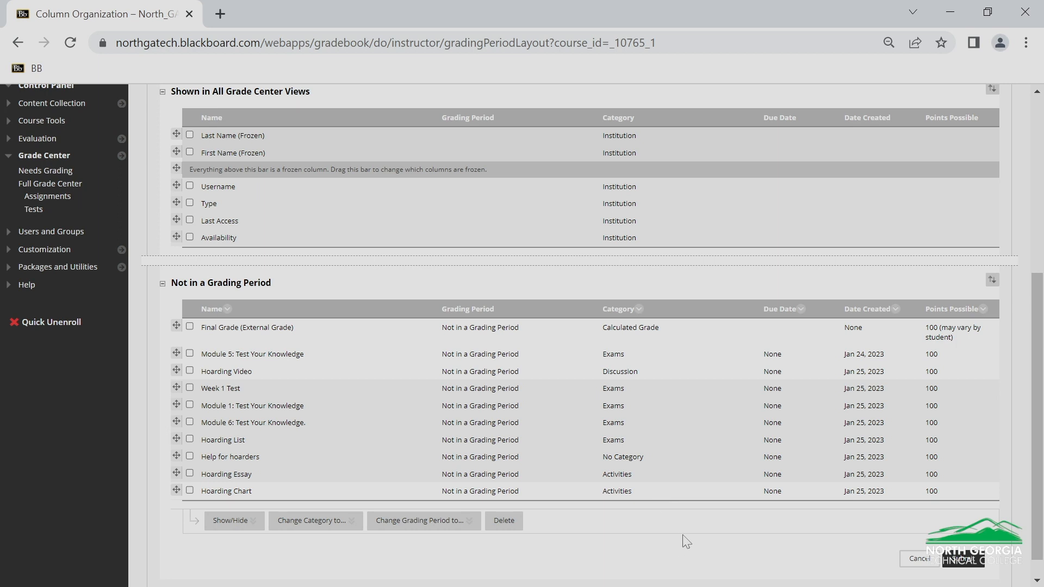
Move Help for hoarders to the end of the column list, below Hoarding Chart, and submit the new order.
mouse_move(176, 453)
mouse_down()
mouse_move(177, 479)
mouse_move(171, 468)
mouse_up()
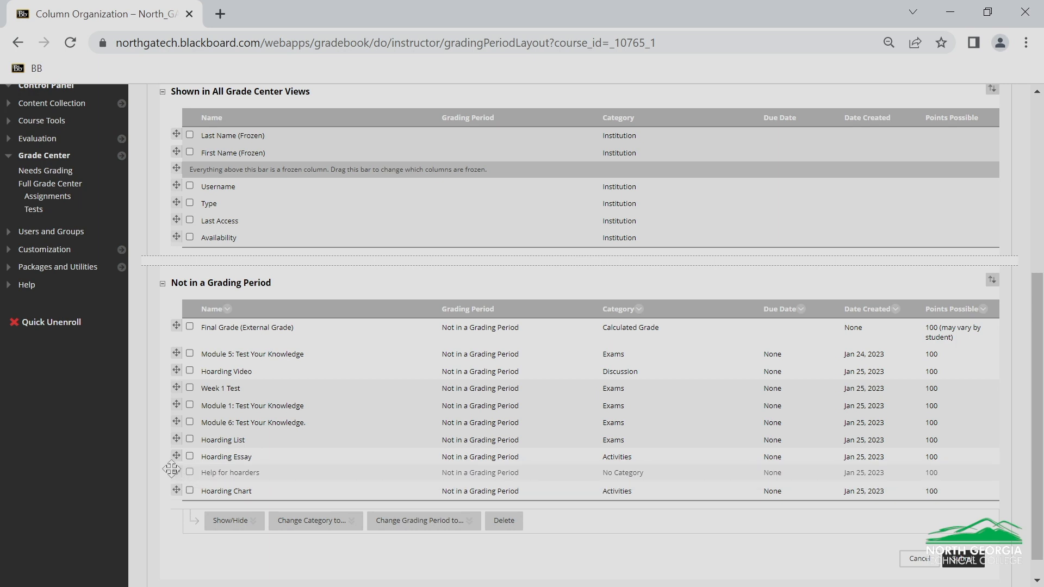
drag(171, 469, 175, 490)
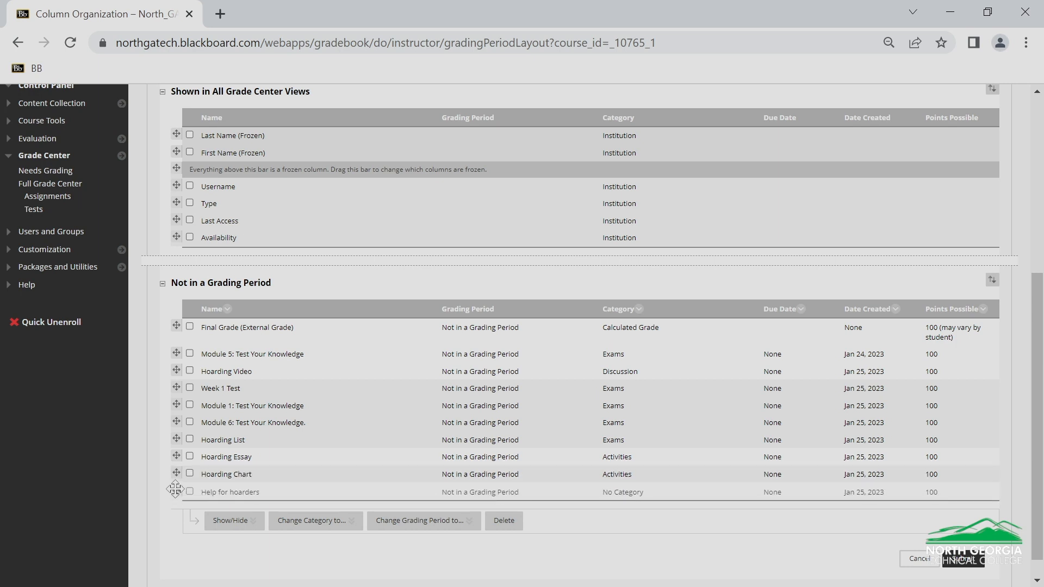
drag(175, 489, 175, 489)
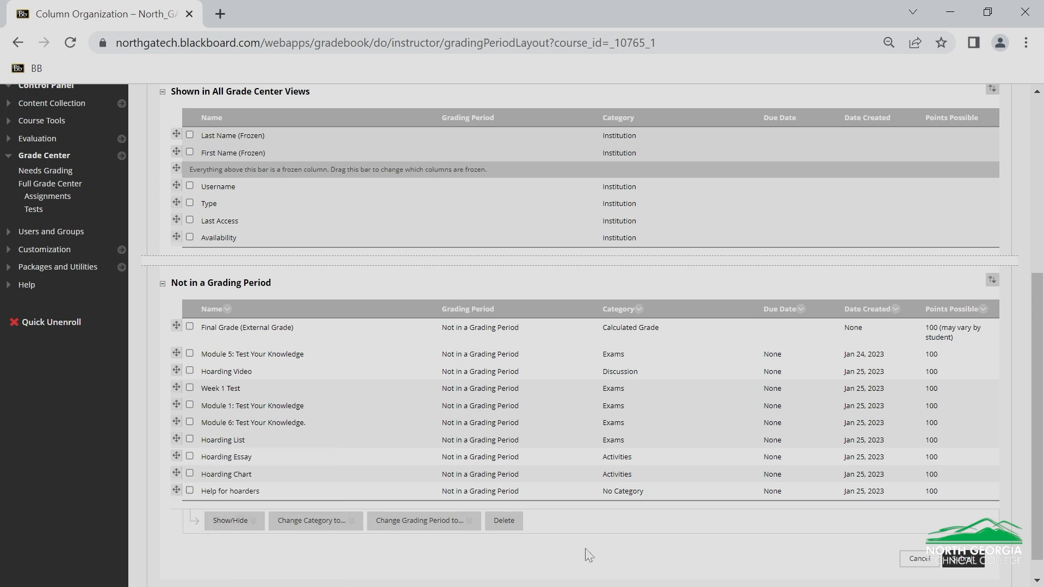
click(975, 562)
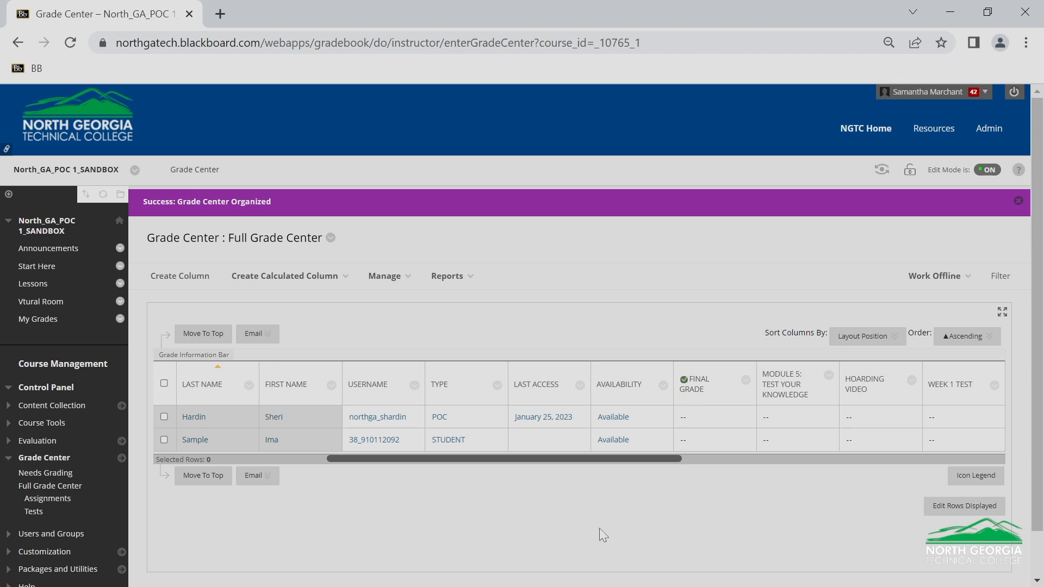
Open the Final Grade column's information for editing and look through its settings.
click(746, 380)
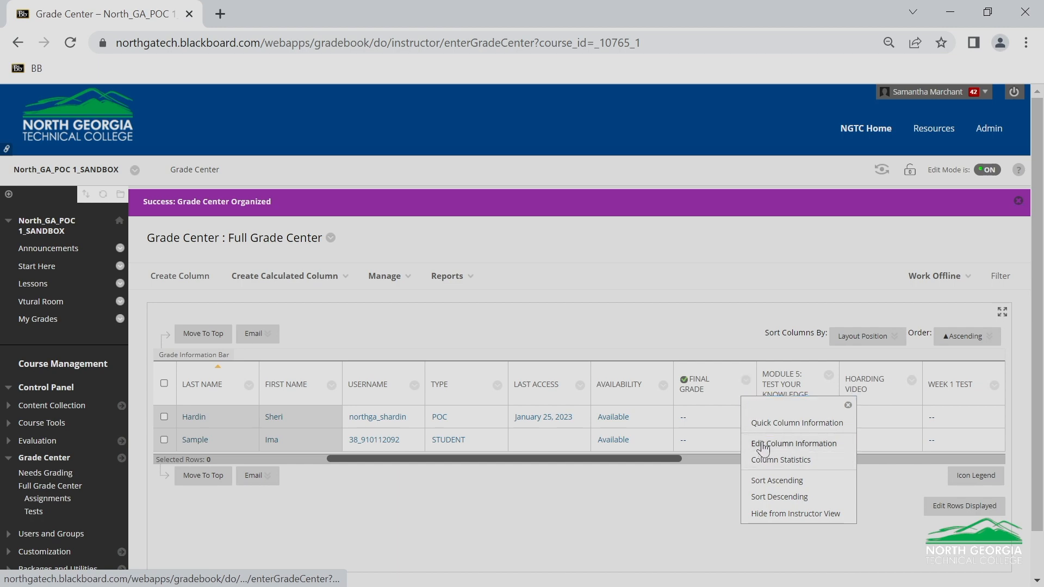
click(766, 442)
scroll(750, 443, down, 10)
scroll(779, 249, up, 1)
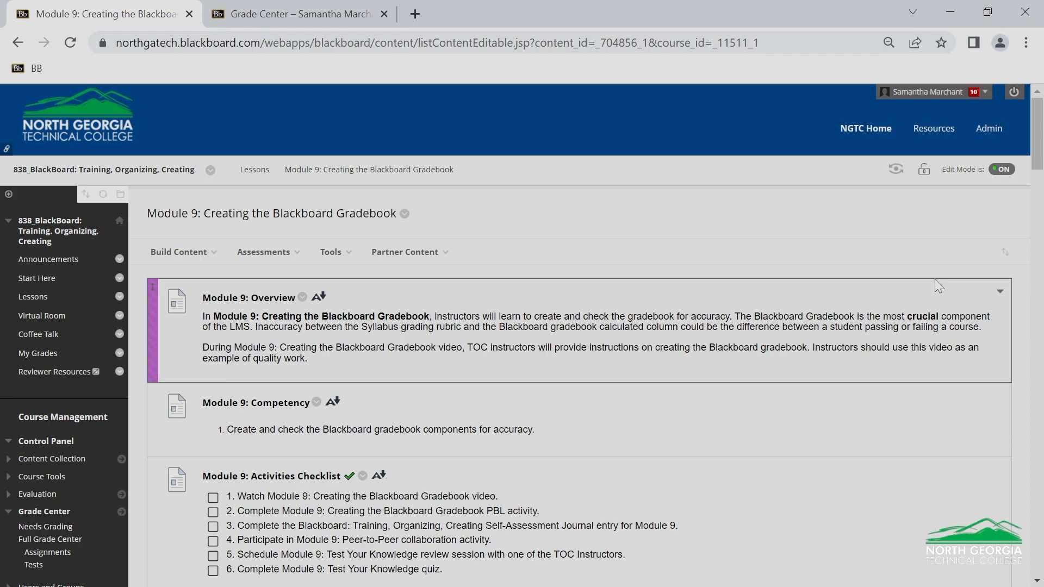
Look through the Module 9: Creating the Blackboard Gradebook page and follow the link at its end to Module 10: Peer-to-Peer Instruction.
scroll(935, 285, down, 15)
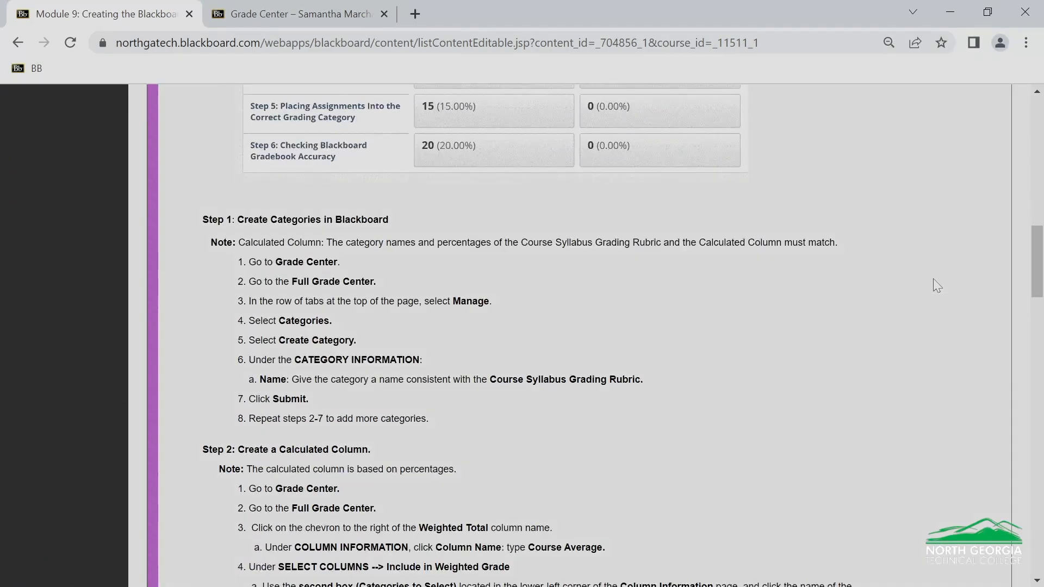
scroll(936, 286, down, 20)
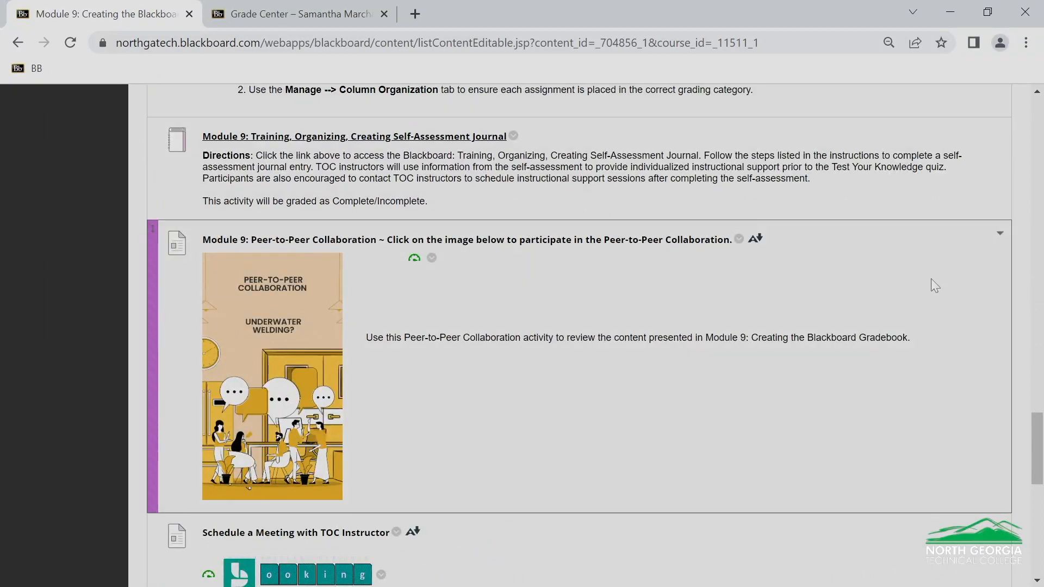
scroll(932, 282, down, 5)
scroll(932, 282, down, 5)
scroll(932, 281, down, 2)
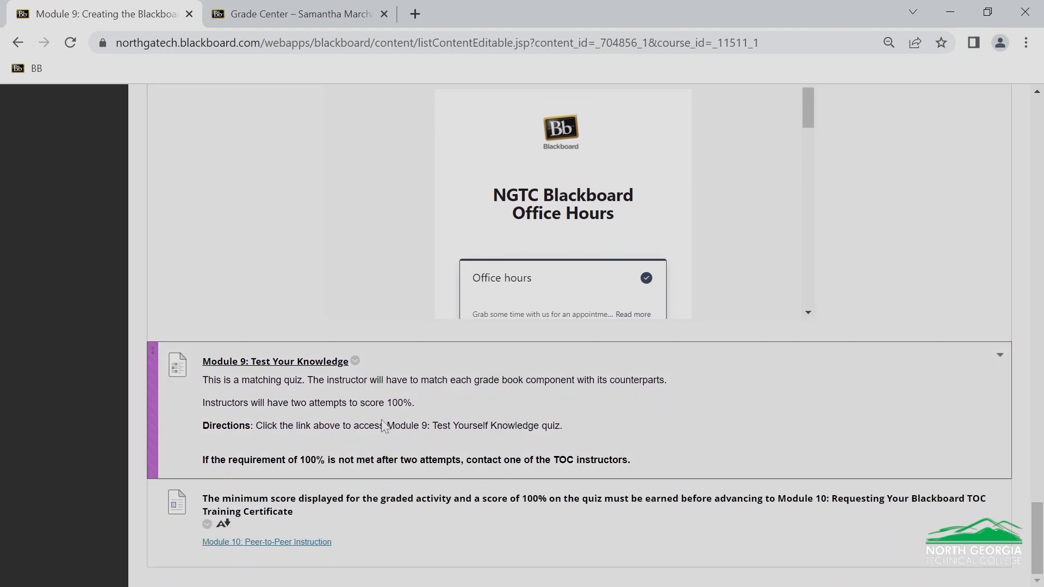
click(278, 551)
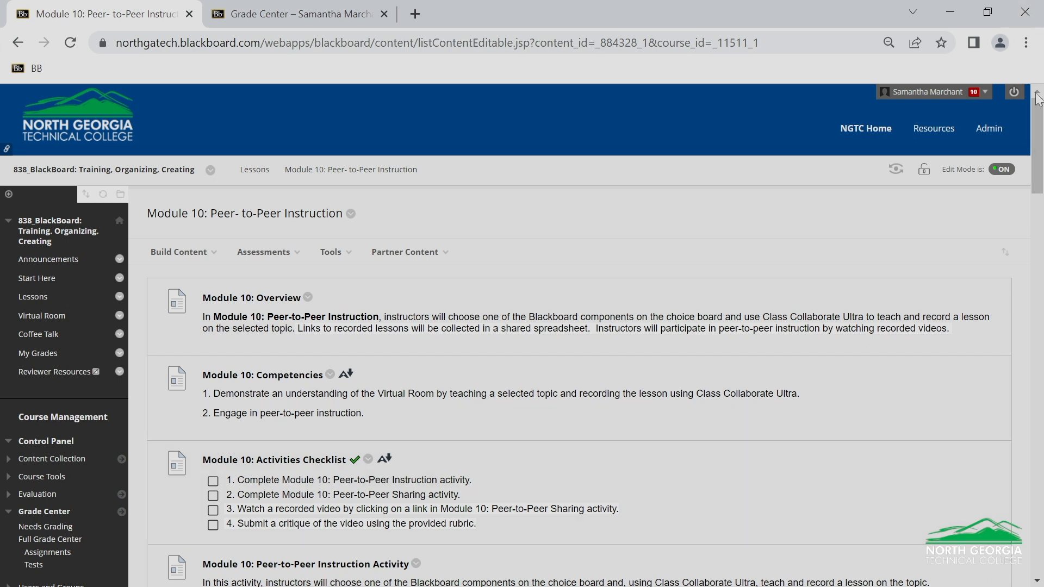
Open the End-of-Course Survey linked at the end of Module 10, and open Module 11: Requesting Your Blackboard TOC Training Certificate from Lessons.
drag(1035, 120, 959, 499)
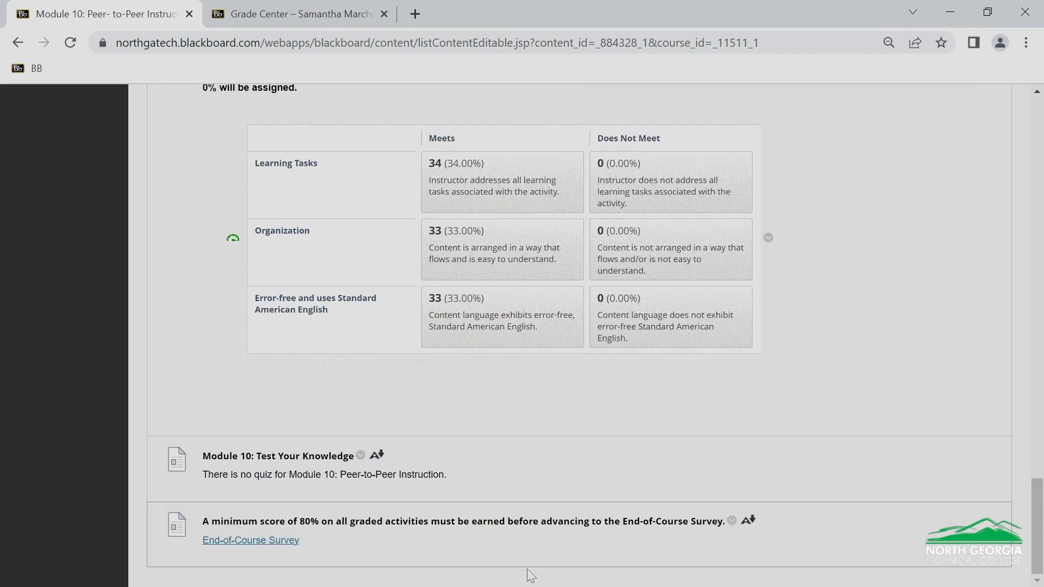
click(251, 543)
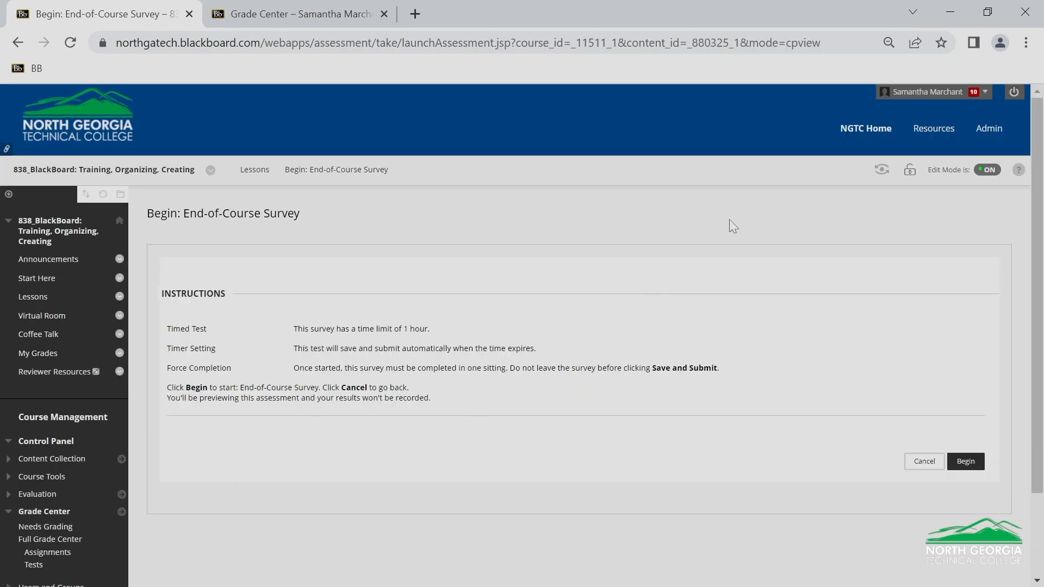
click(35, 299)
scroll(528, 449, down, 10)
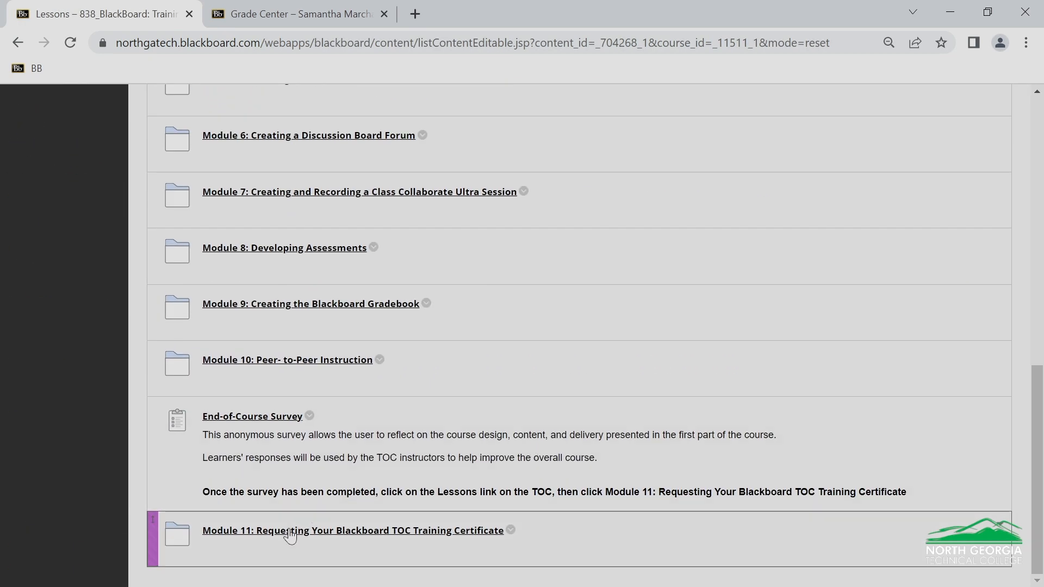
click(285, 532)
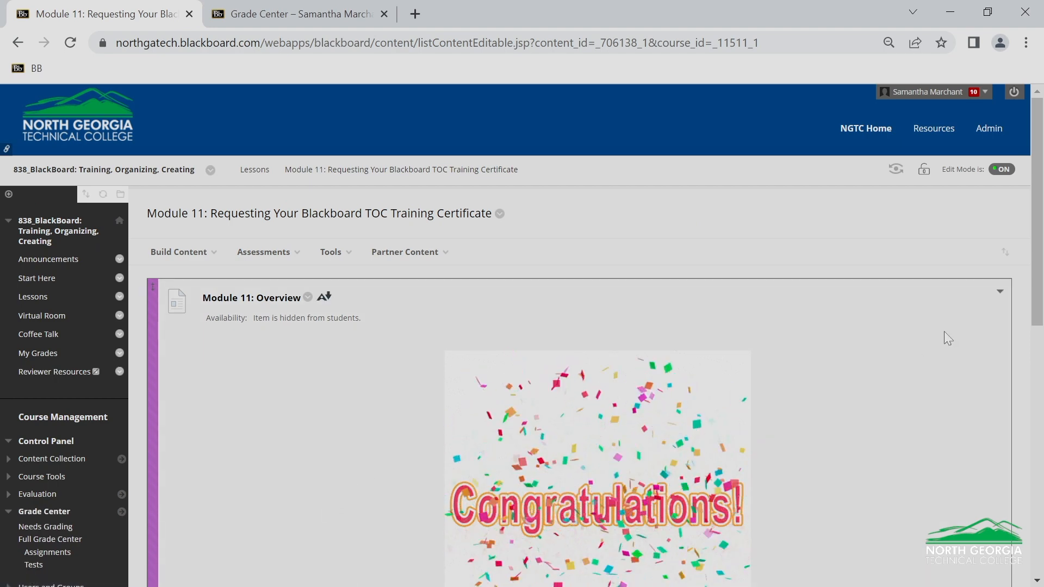